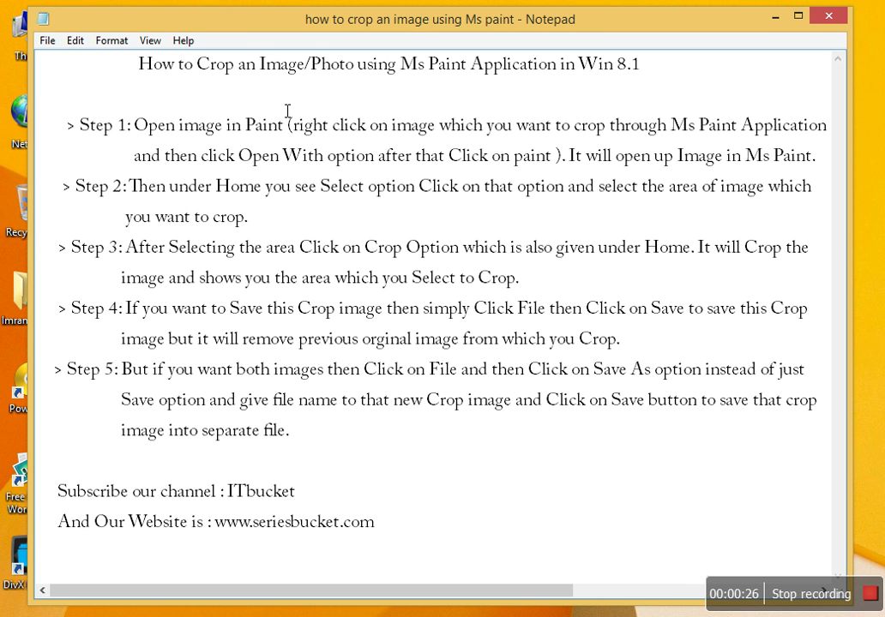
- Review the title and the five cropping steps in the Notepad instructions, highlighting the passages being read
double_click(211, 75)
click(228, 88)
drag(411, 65, 566, 72)
click(588, 98)
drag(400, 69, 482, 78)
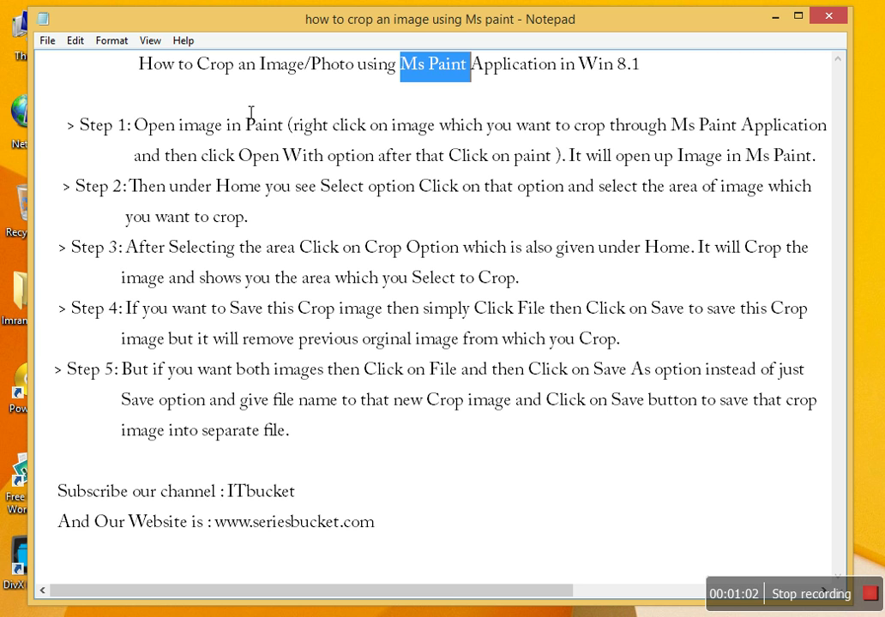
mouse_move(81, 127)
mouse_down()
mouse_move(140, 138)
mouse_move(387, 432)
mouse_up()
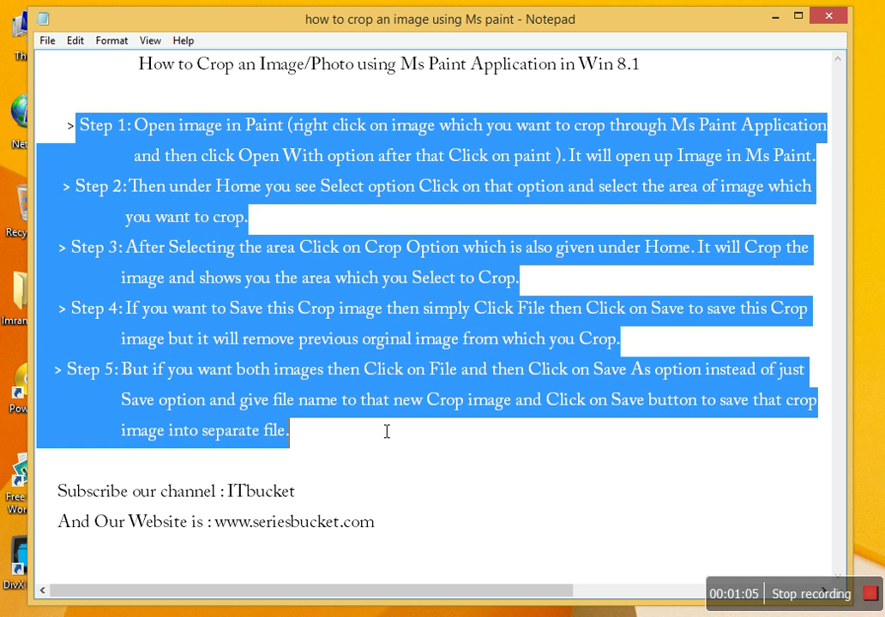
click(236, 106)
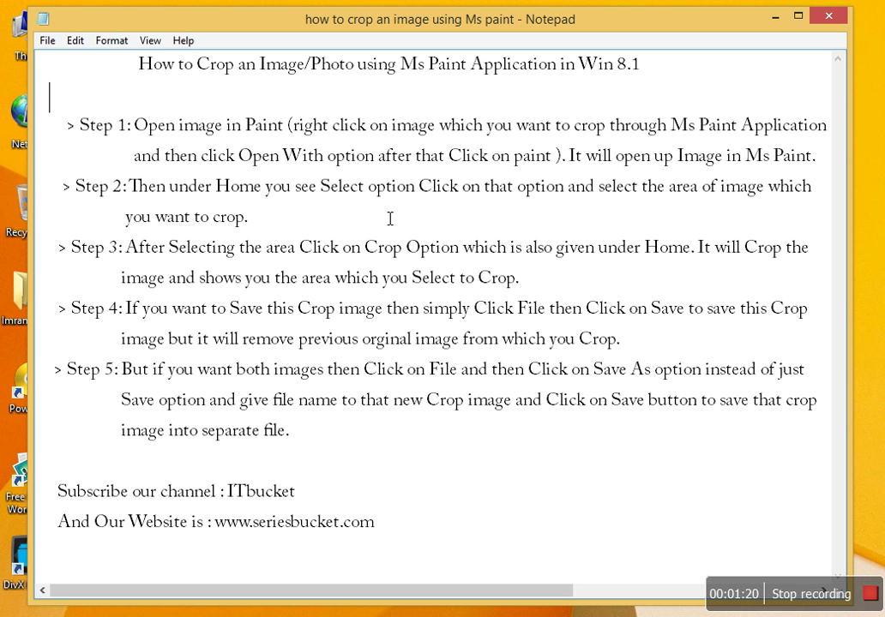
- Minimise the Notepad instructions and preview image1 from the desktop in Windows Photo Viewer
click(774, 17)
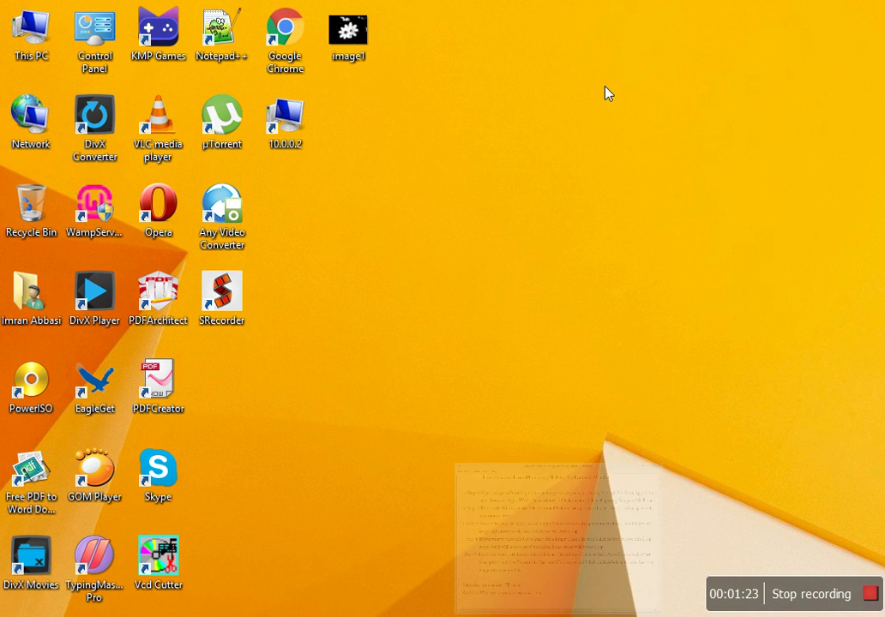
double_click(345, 37)
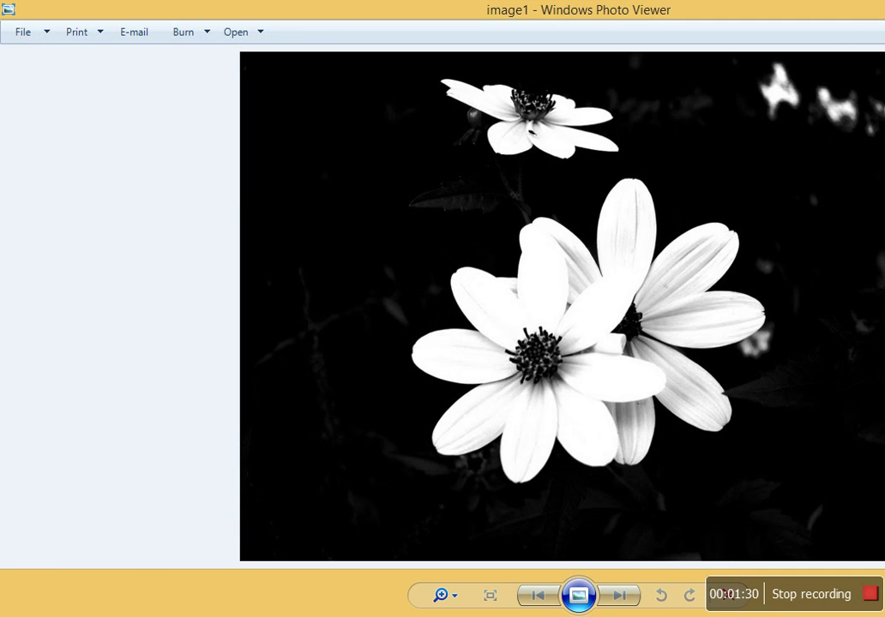
key(alt+F4)
- Open image1 from the desktop in Paint, then reposition and enlarge the window to show more of the picture
right_click(346, 36)
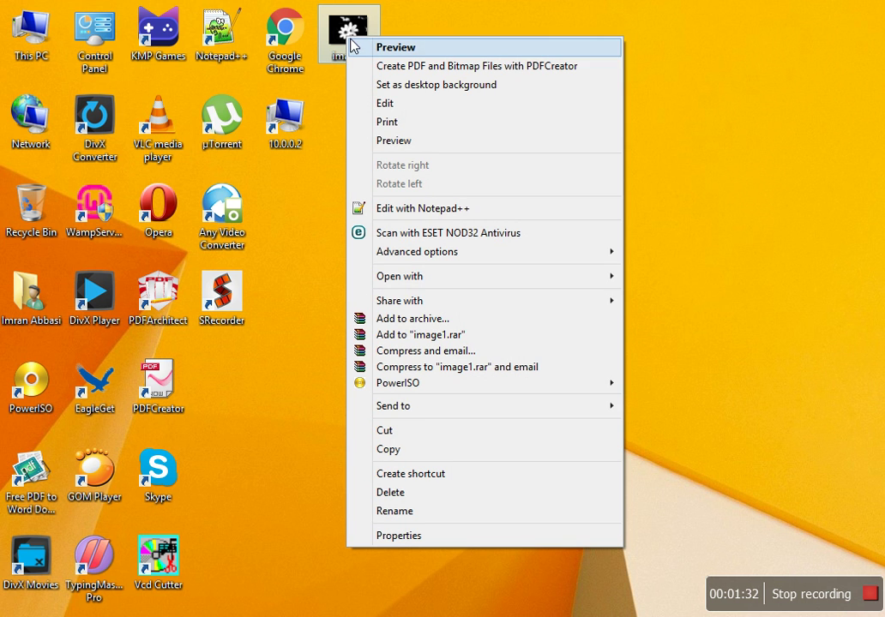
mouse_move(538, 284)
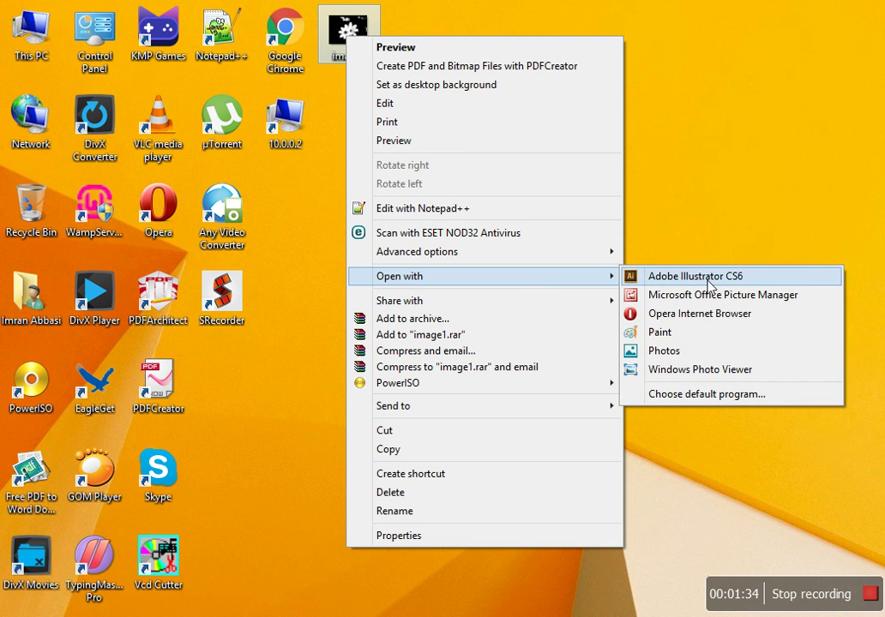
click(705, 334)
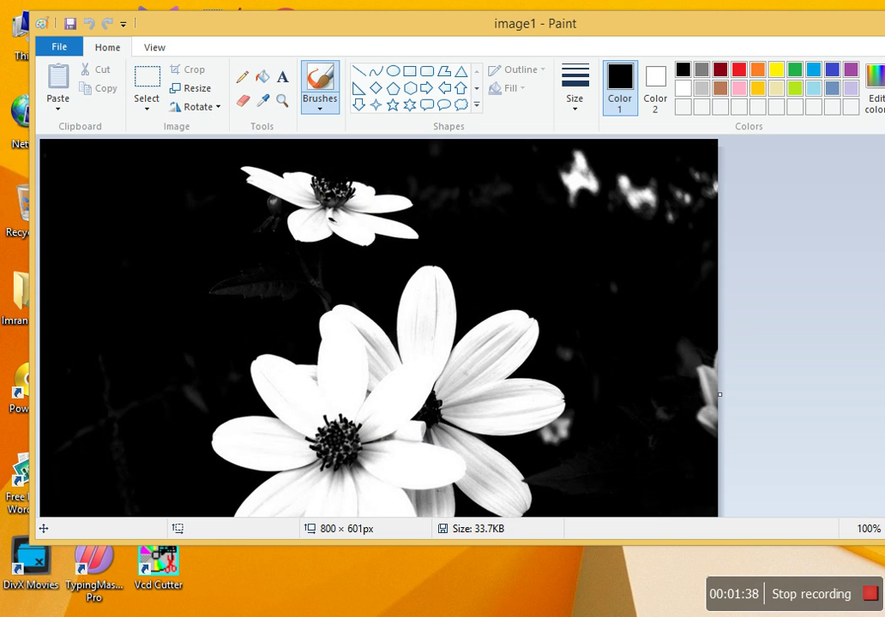
mouse_move(883, 131)
mouse_down()
mouse_move(825, 130)
mouse_move(878, 133)
mouse_up()
drag(657, 26, 640, 20)
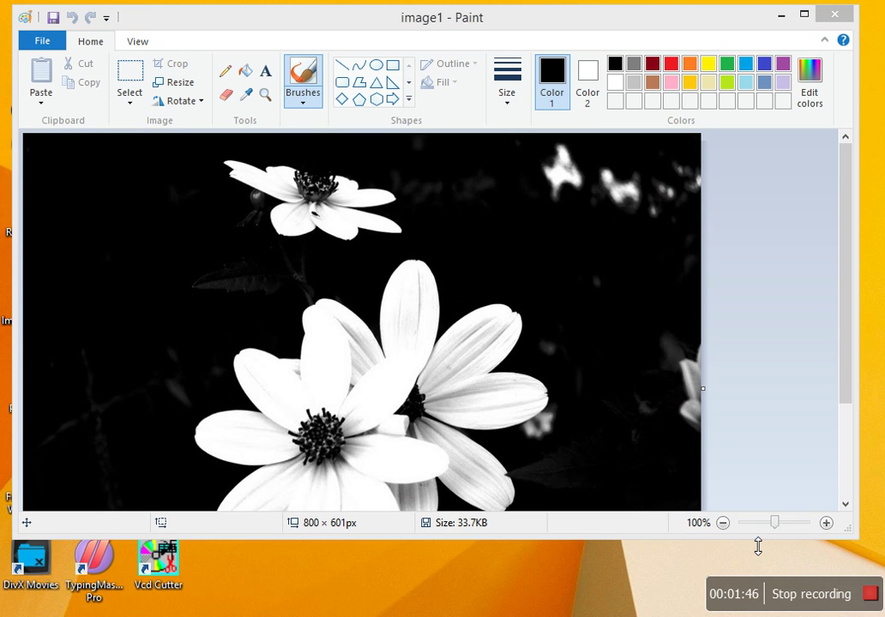
drag(761, 549, 763, 594)
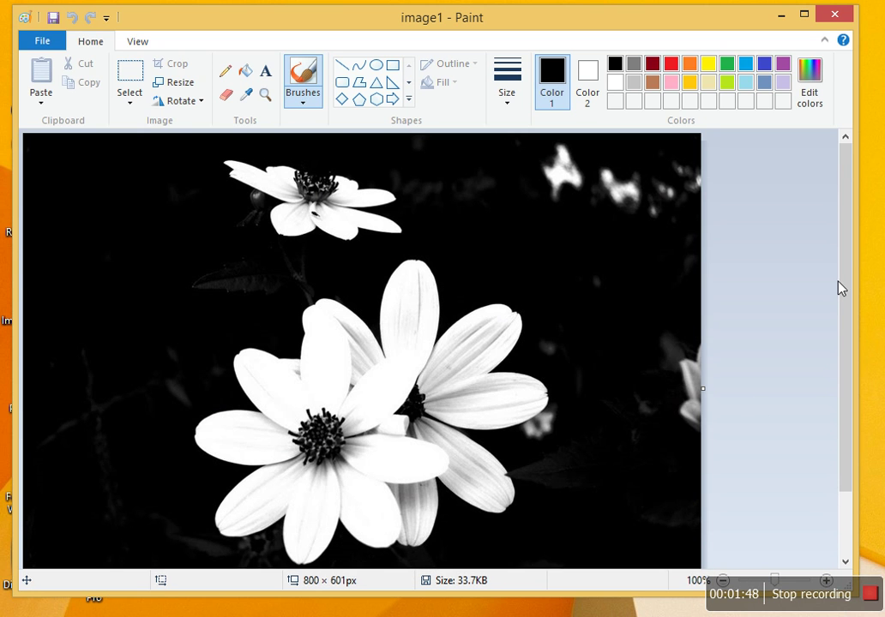
- Crop the picture to a rectangular selection of about 551 × 387 px around the two large flowers
drag(849, 260, 845, 302)
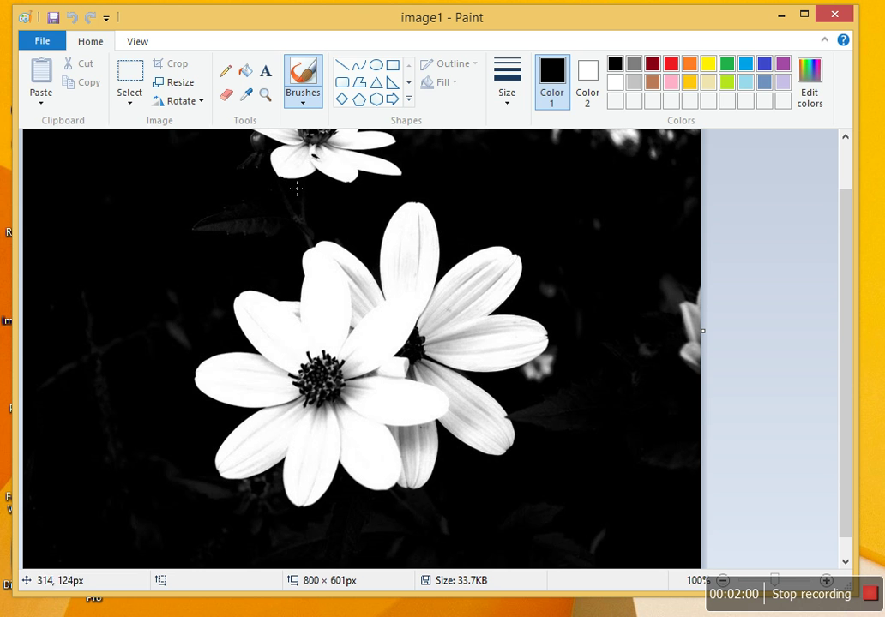
click(129, 75)
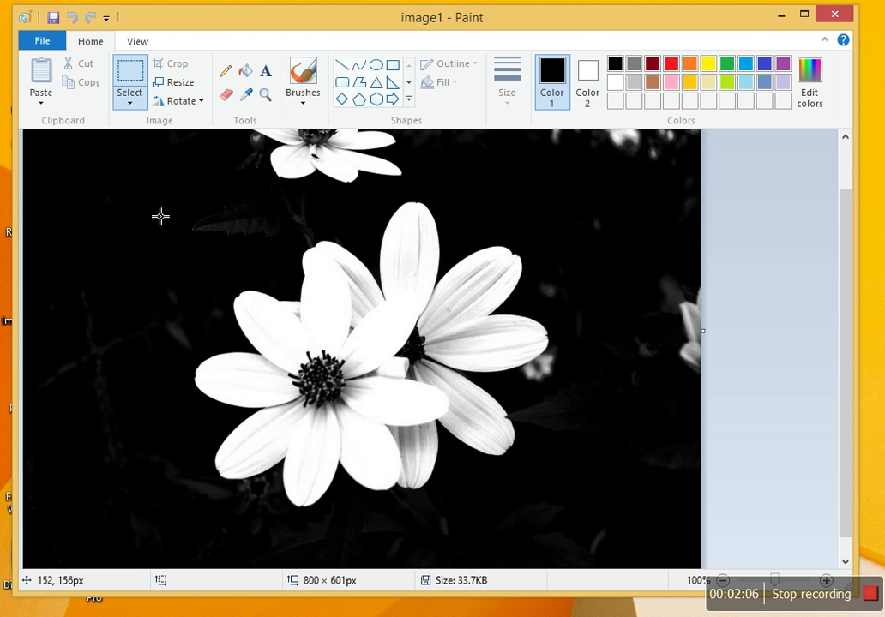
drag(152, 215, 617, 542)
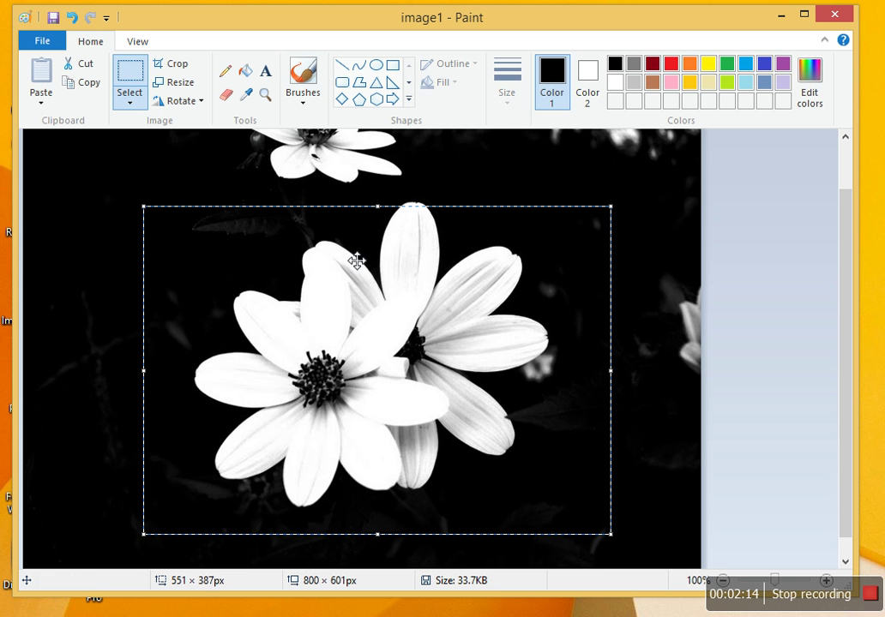
click(178, 66)
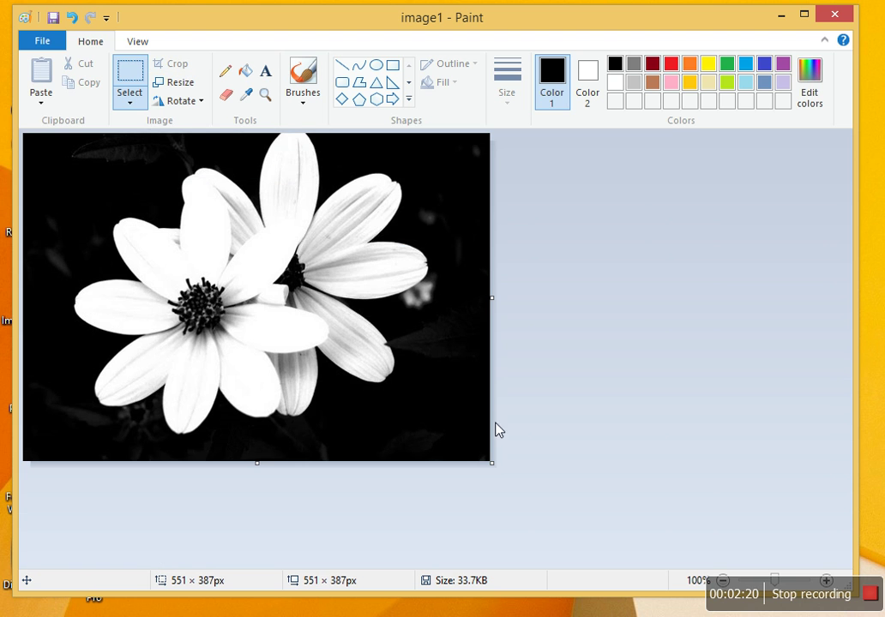
click(126, 81)
click(44, 43)
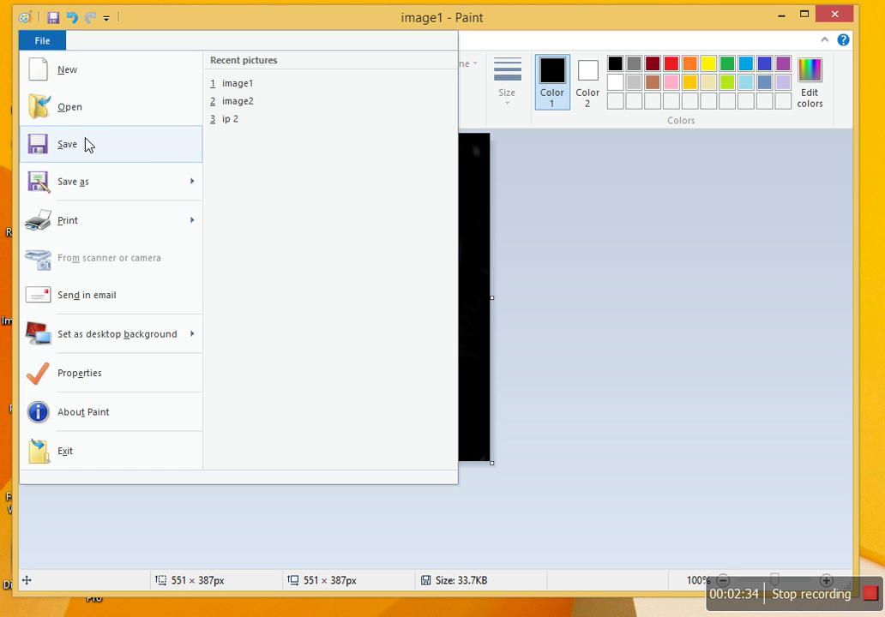
click(514, 265)
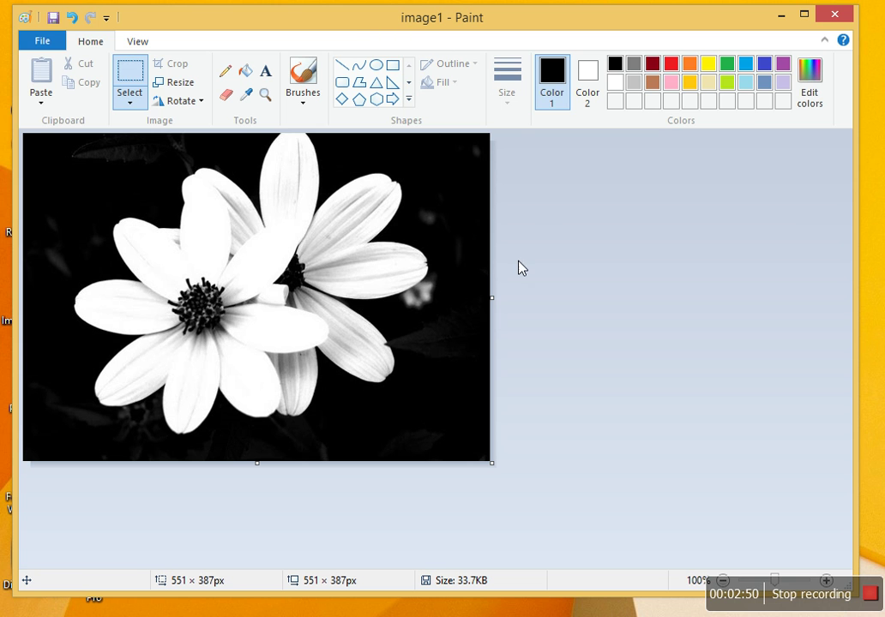
- Save the cropped picture as a separate JPEG file named imagecrop on the Desktop
click(36, 45)
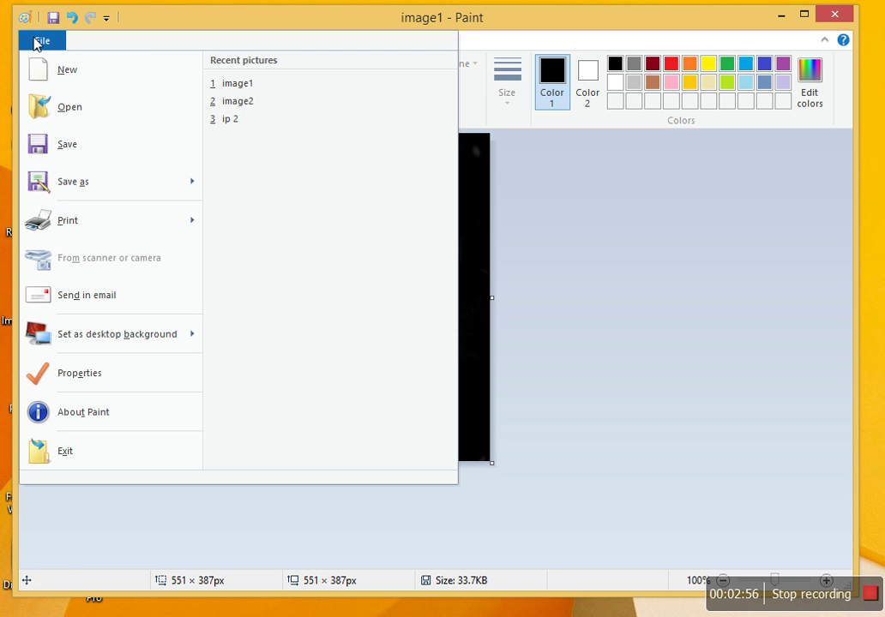
click(84, 185)
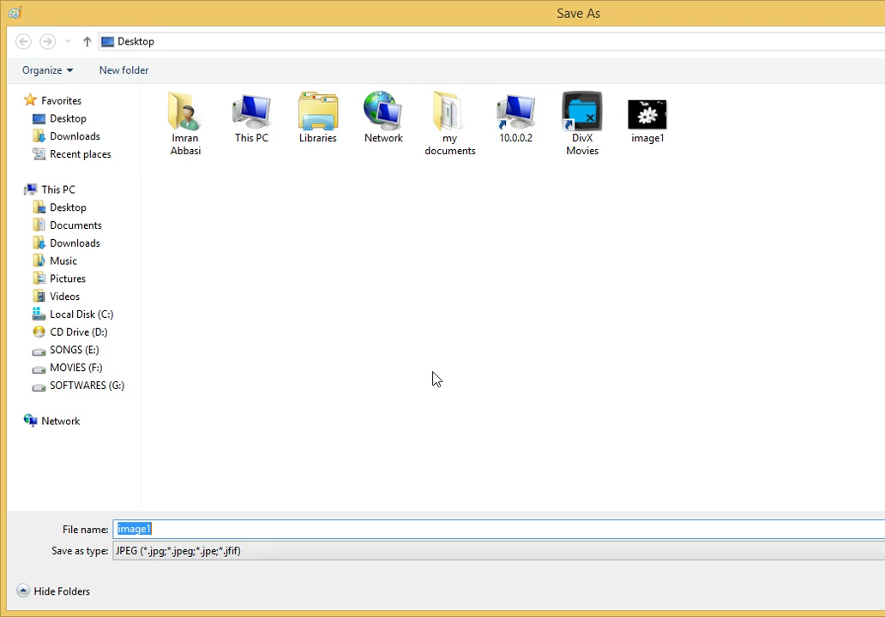
click(273, 534)
key(BackSpace)
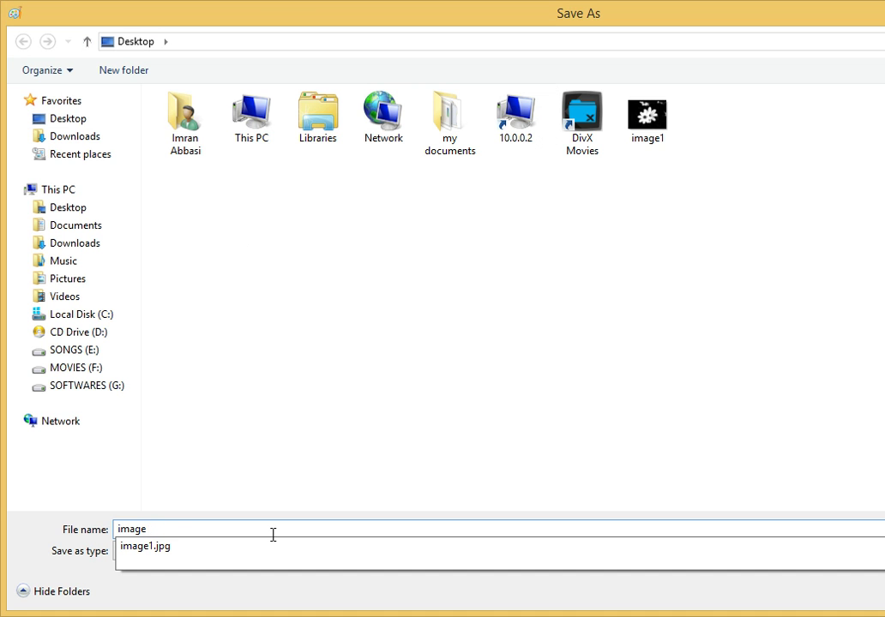
text(crop)
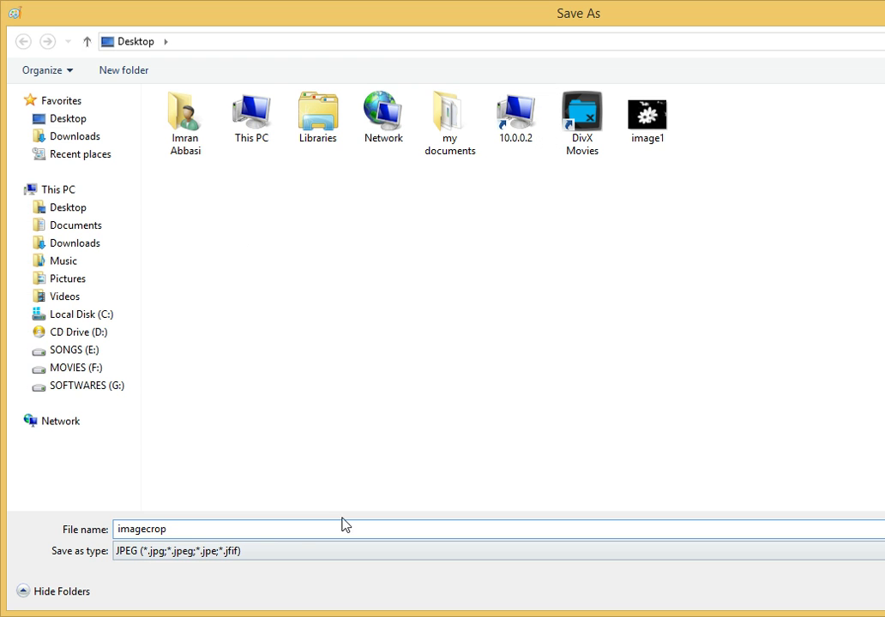
key(Return)
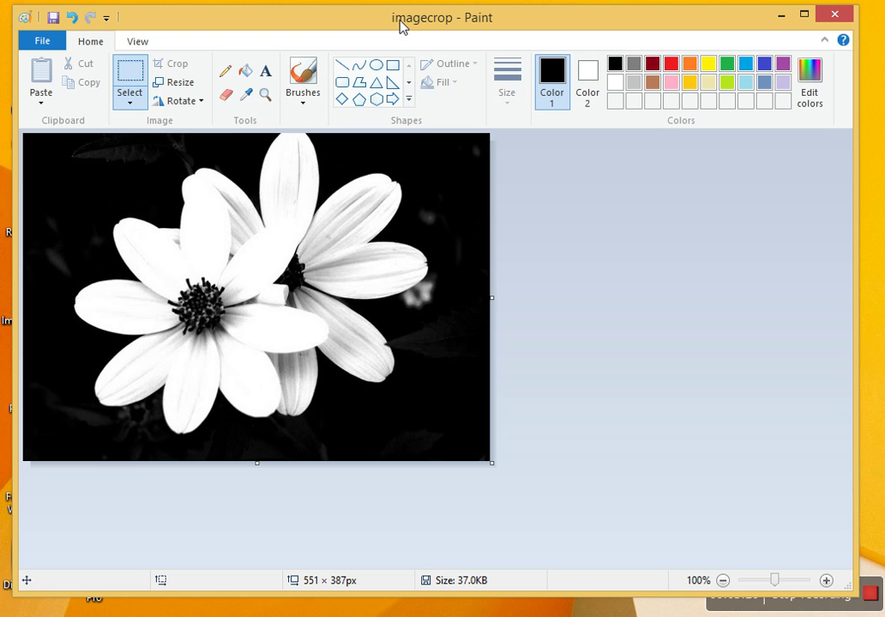
- Close Paint and preview image1 and imagecrop from the desktop to compare the original with the cropped copy
click(835, 17)
double_click(356, 40)
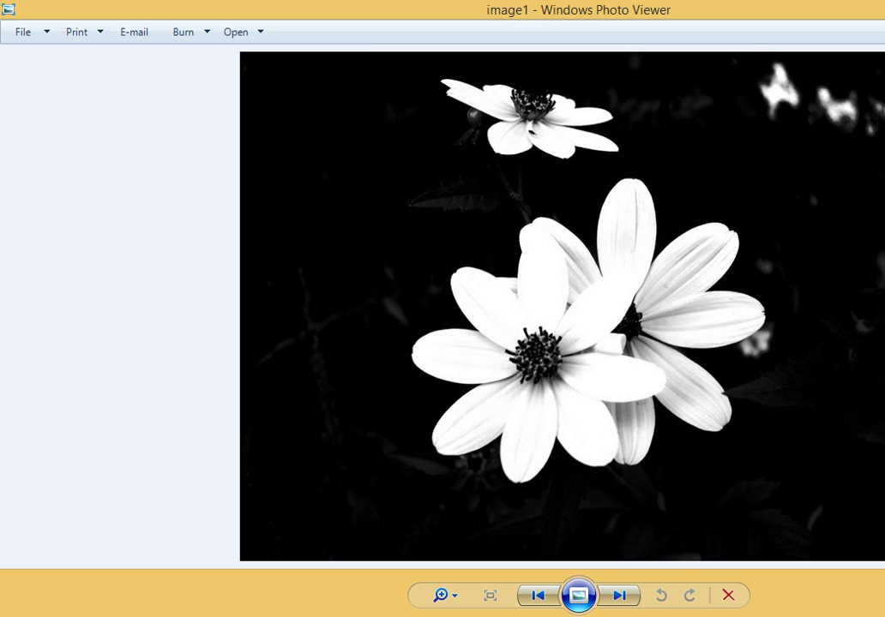
key(alt+F4)
double_click(220, 386)
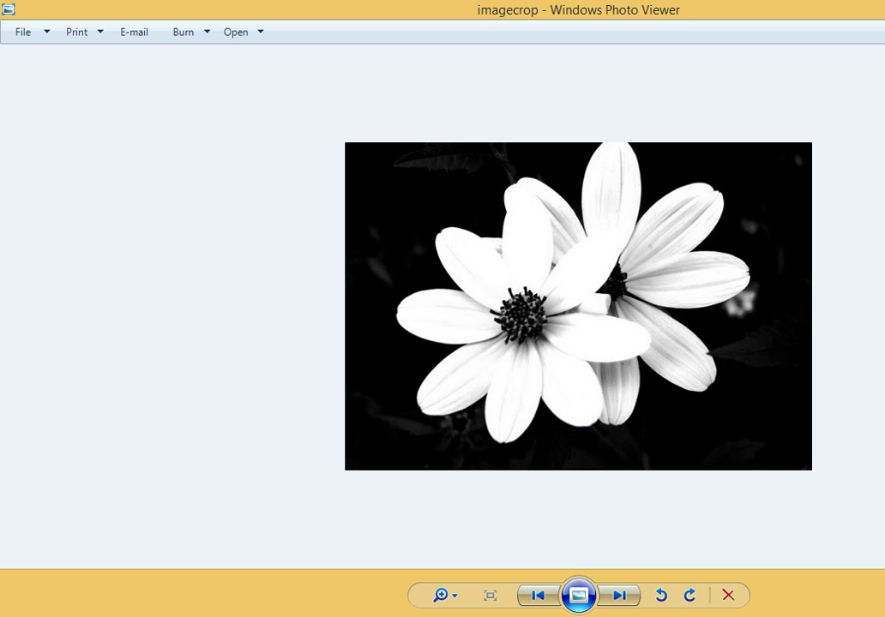
key(alt+F4)
- Switch back to the Notepad instructions and review the title and the channel line, highlighting each
key(alt+Tab)
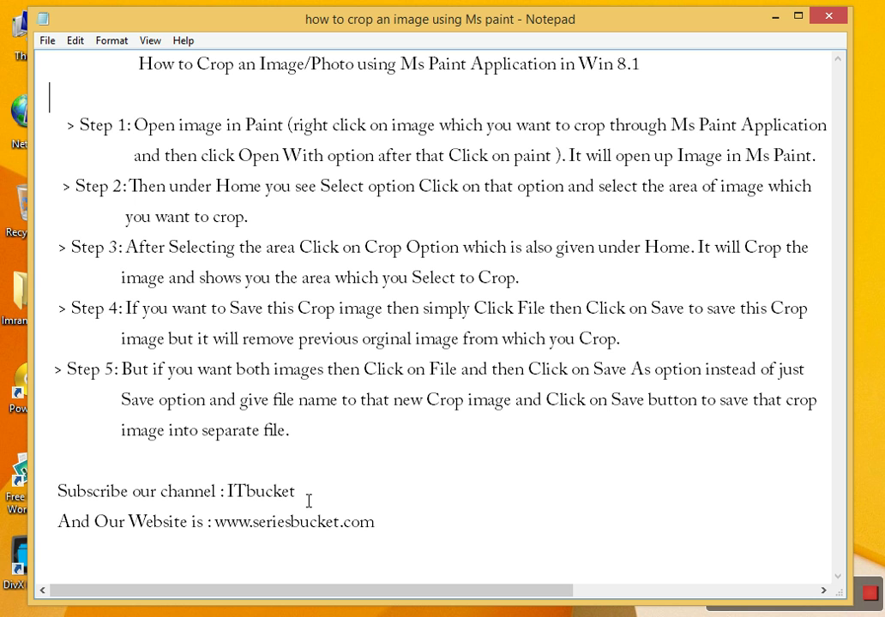
drag(211, 66, 556, 66)
click(589, 102)
drag(296, 492, 235, 506)
click(235, 507)
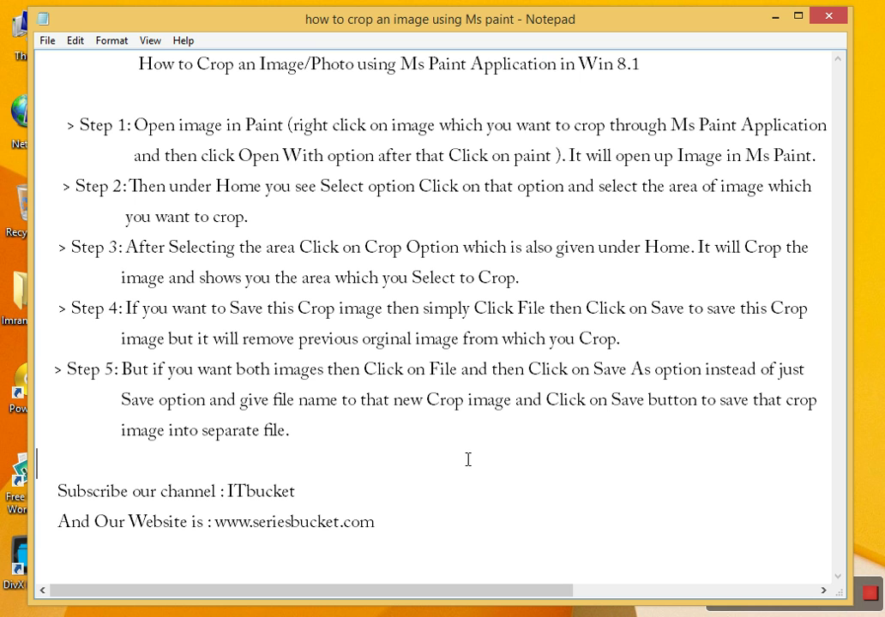